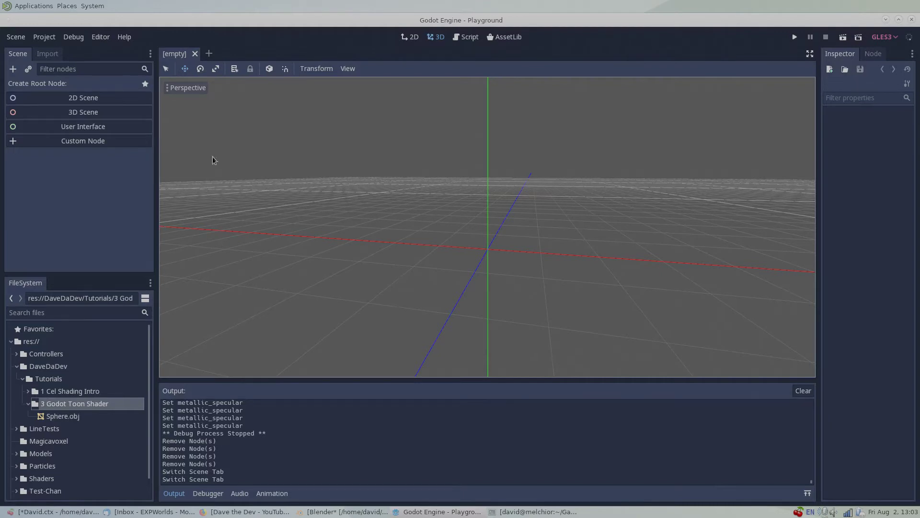
Create a 3D Scene and rename its root node to Tutorial
left_click(122, 113)
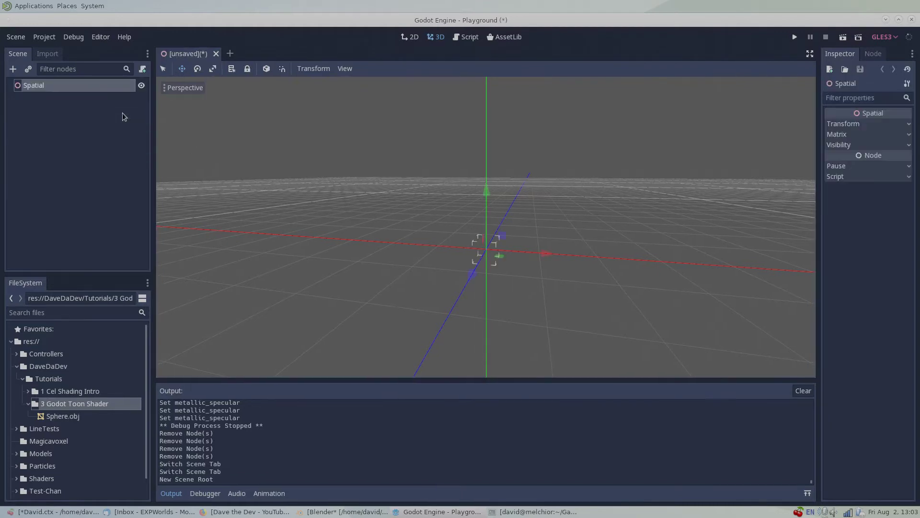
double_click(74, 86)
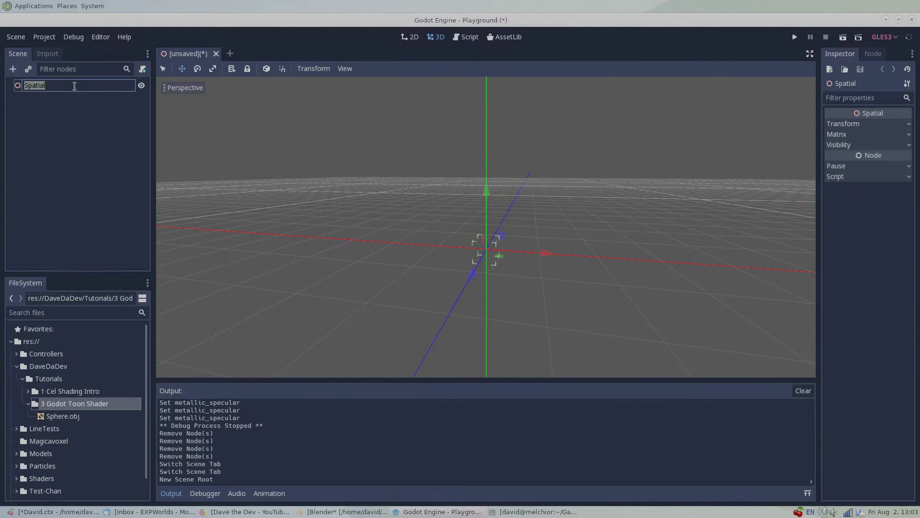
type("Tutorial")
key("Return")
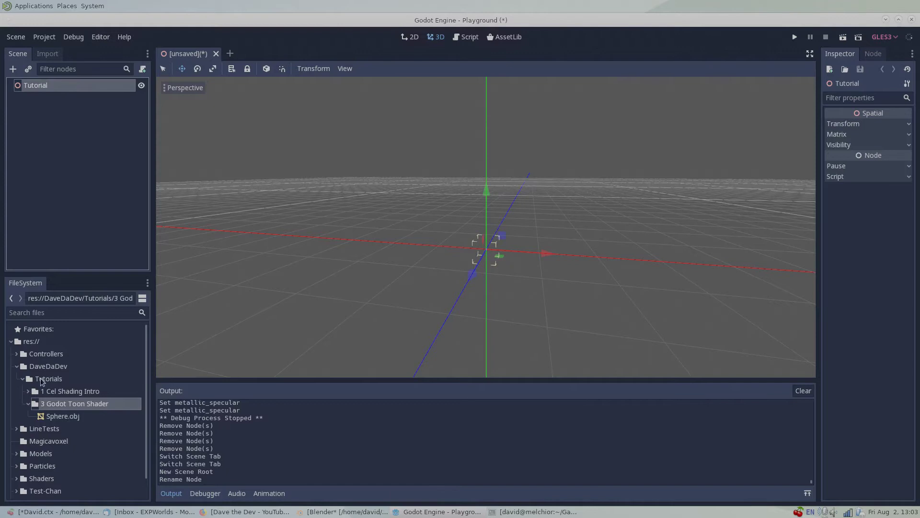
Drag Sphere.obj into the viewport and set its Translation to 0, 0, 0
left_click(71, 418)
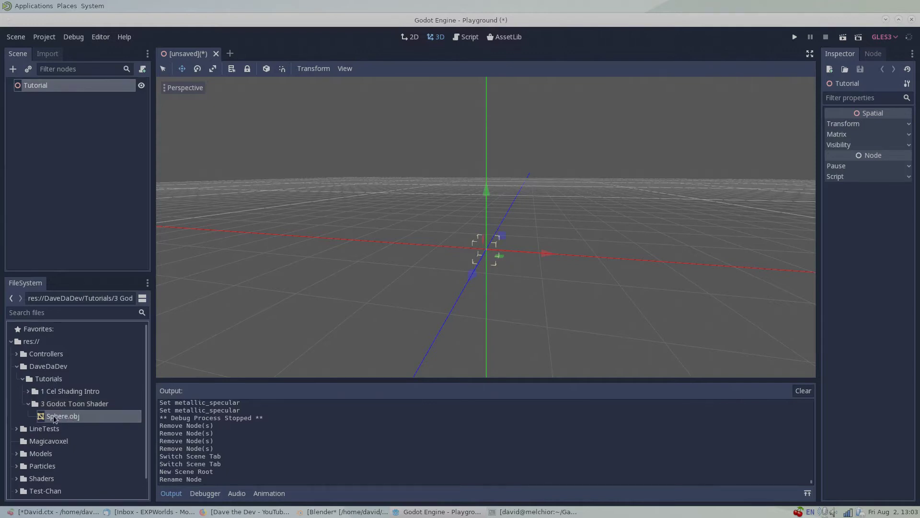
left_click_drag(55, 418, 479, 259)
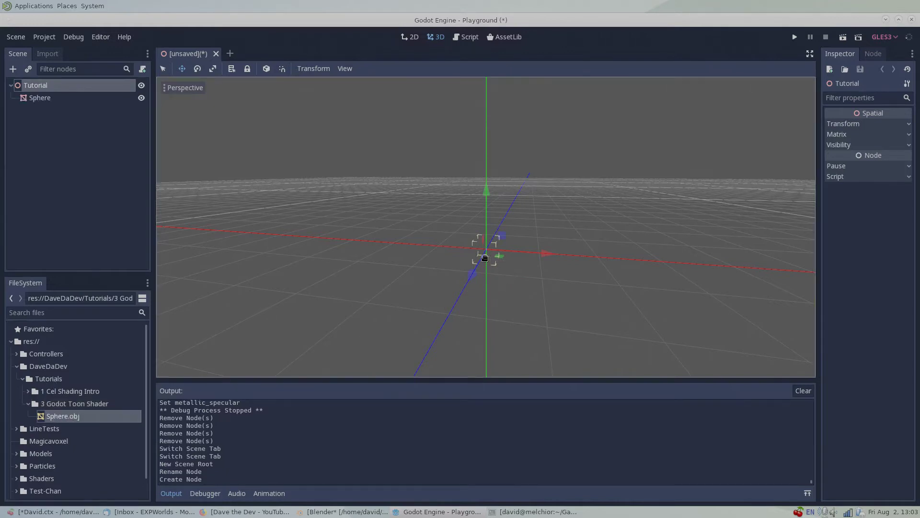
left_click(71, 98)
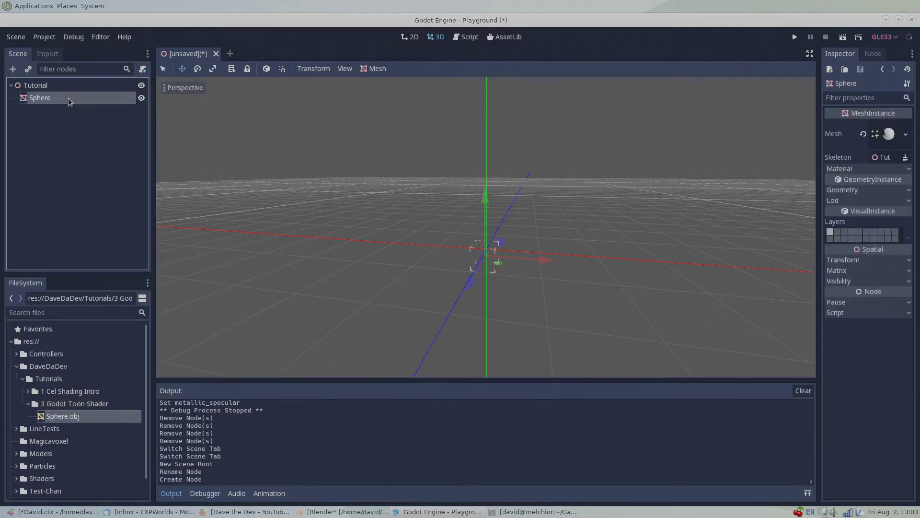
left_click(842, 260)
left_click(844, 283)
type("0")
key("Tab")
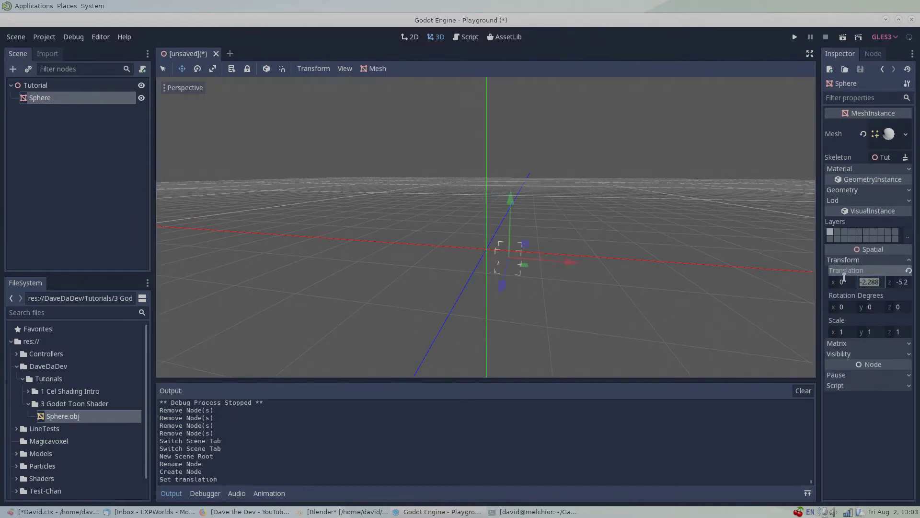
type("0")
key("Tab")
type("0")
key("Return")
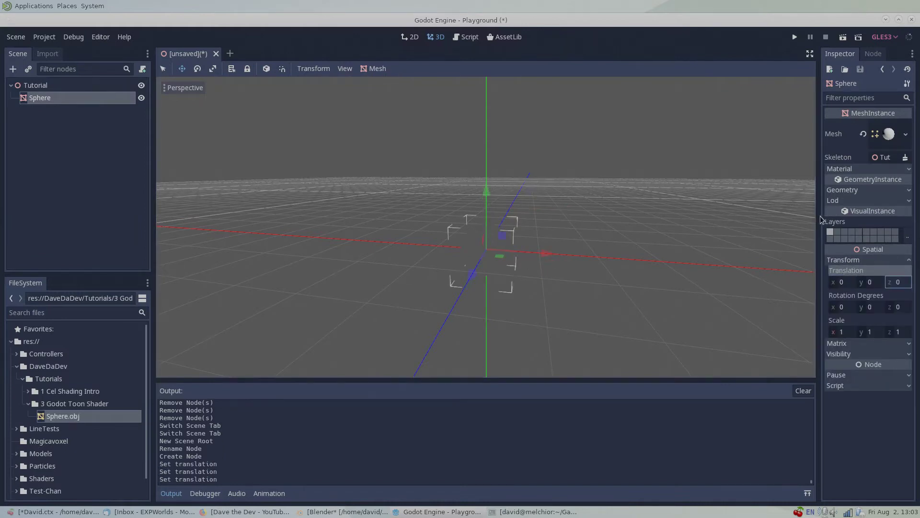
left_click_drag(818, 219, 745, 217)
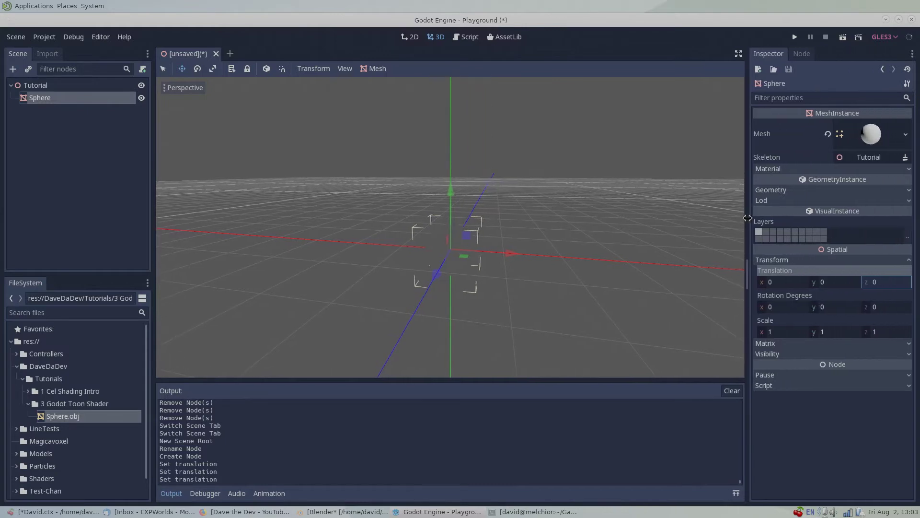
Add a Camera under Tutorial and pull it out along the Z axis
left_click(37, 86)
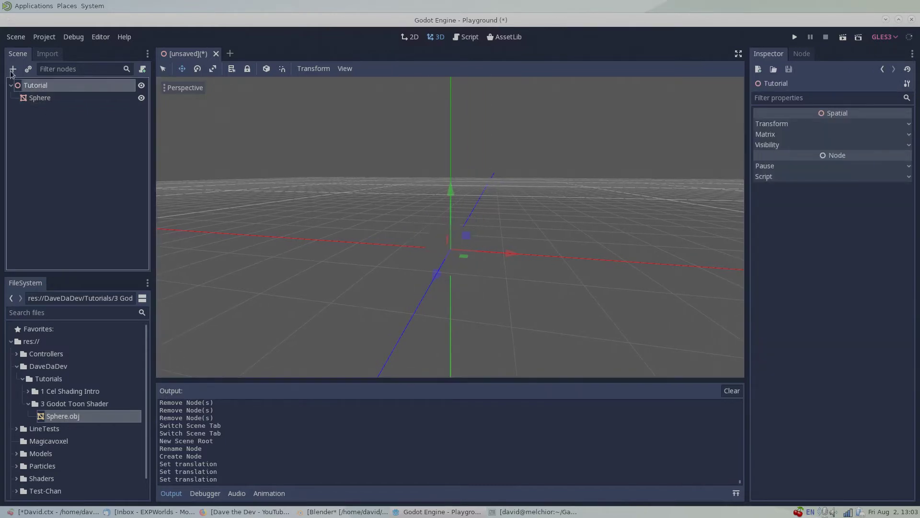
left_click(13, 70)
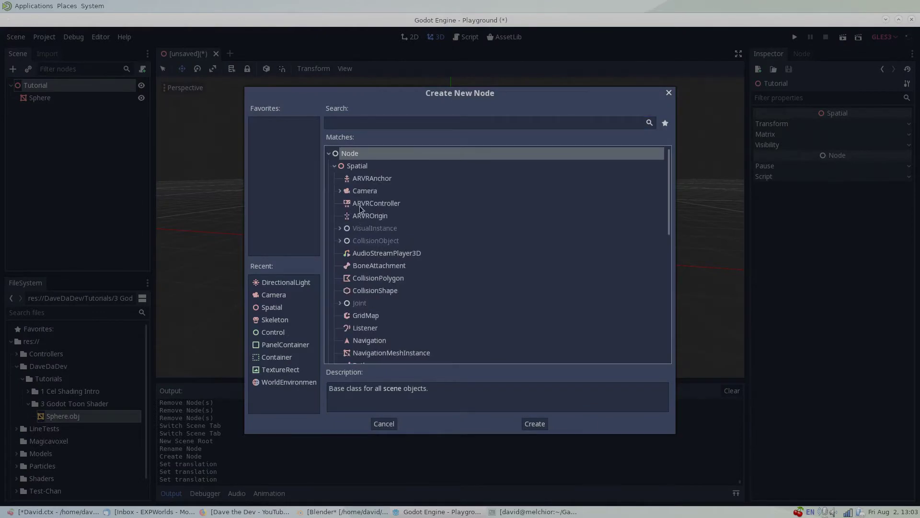
double_click(360, 192)
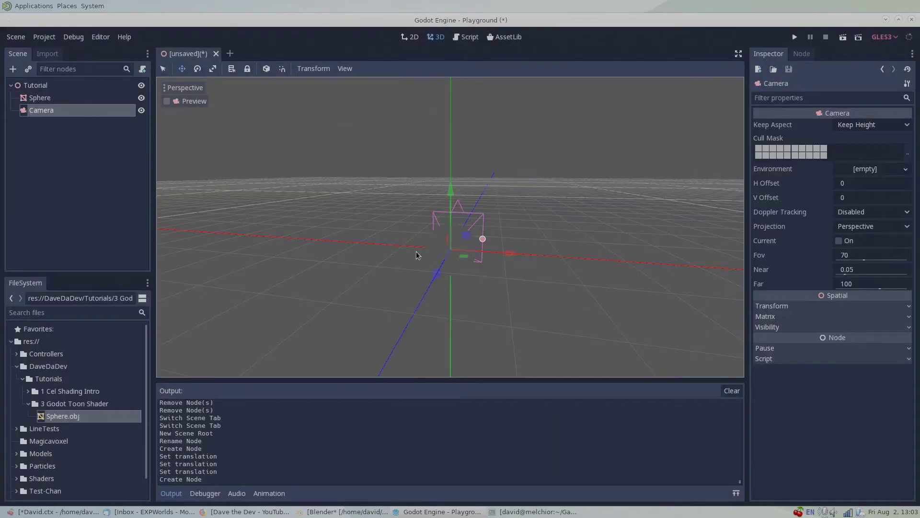
middle_click_drag(416, 255, 513, 275)
scroll(512, 275, "up", 3)
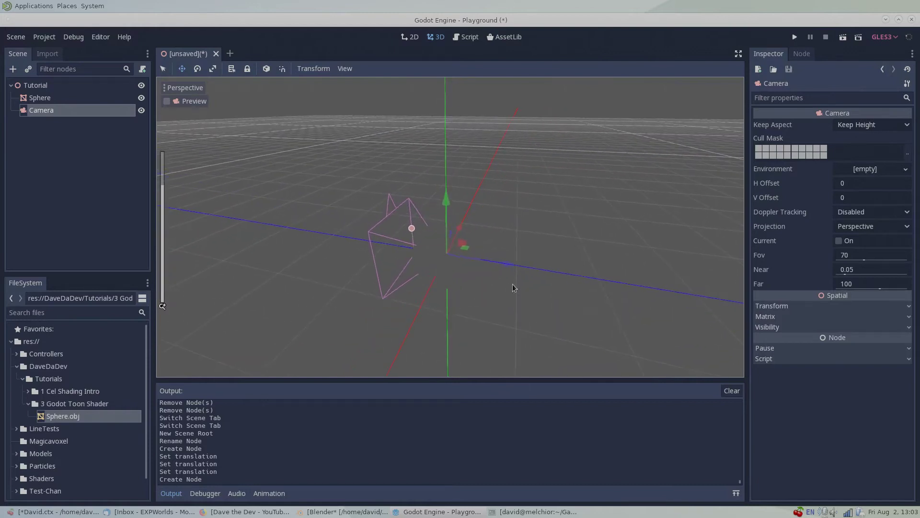
left_click_drag(508, 263, 607, 295)
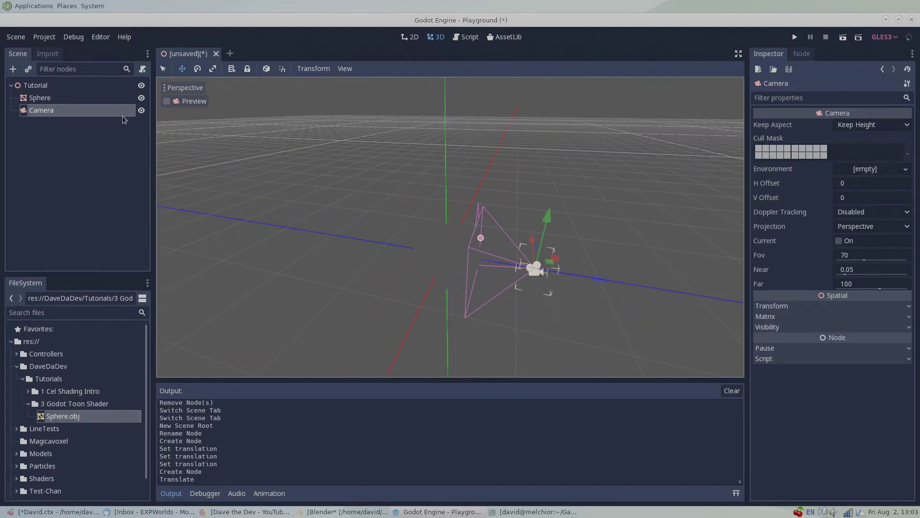
Add a DirectionalLight under Tutorial and move it out along the Z axis
left_click(32, 85)
left_click(13, 69)
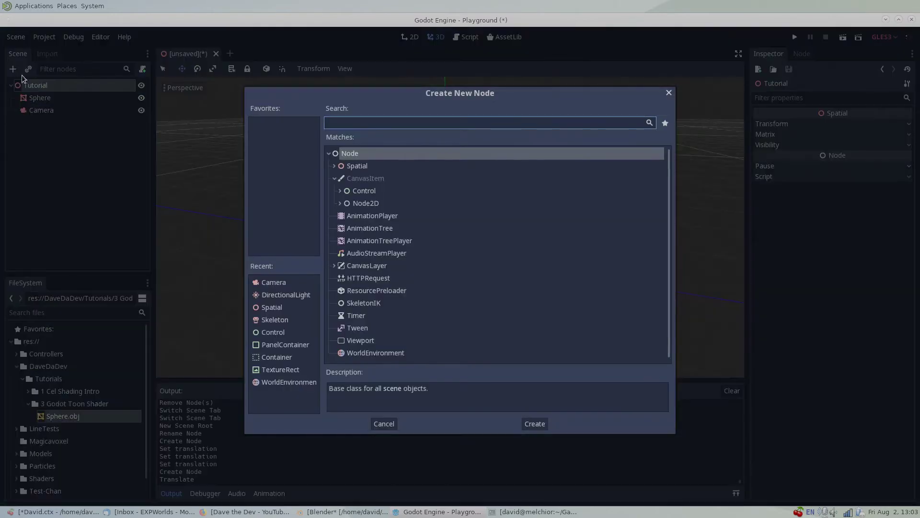
left_click(334, 166)
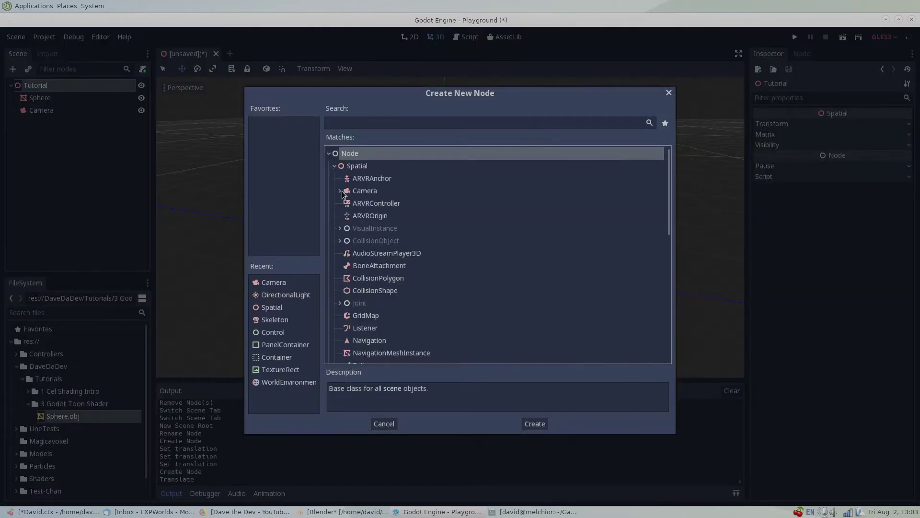
left_click(340, 229)
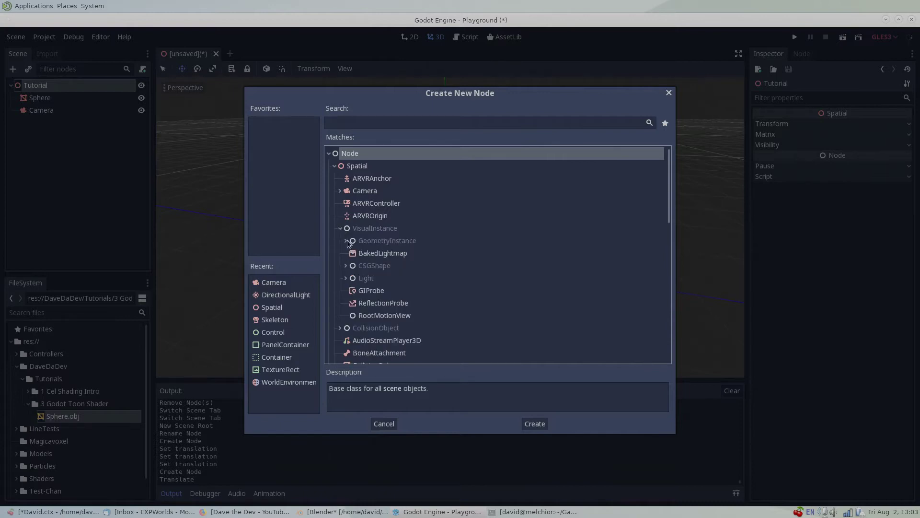
left_click(346, 278)
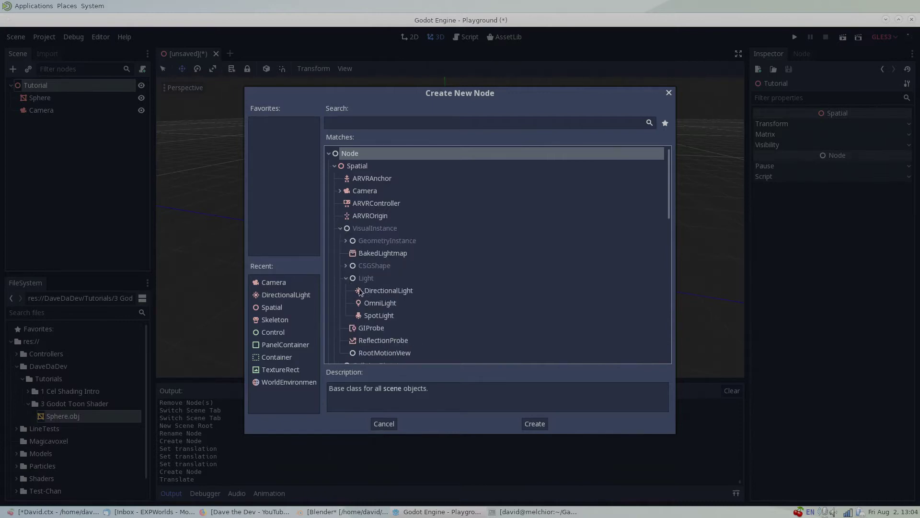
double_click(378, 291)
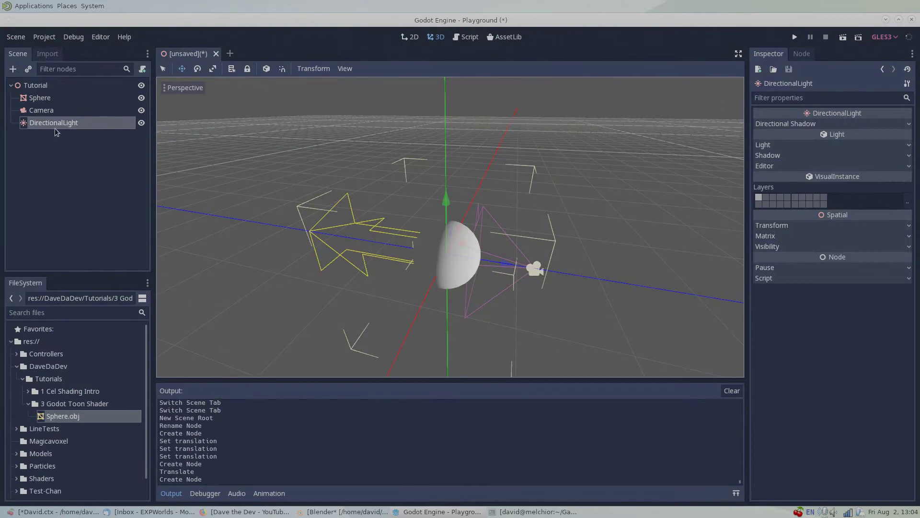
scroll(497, 264, "down", 2)
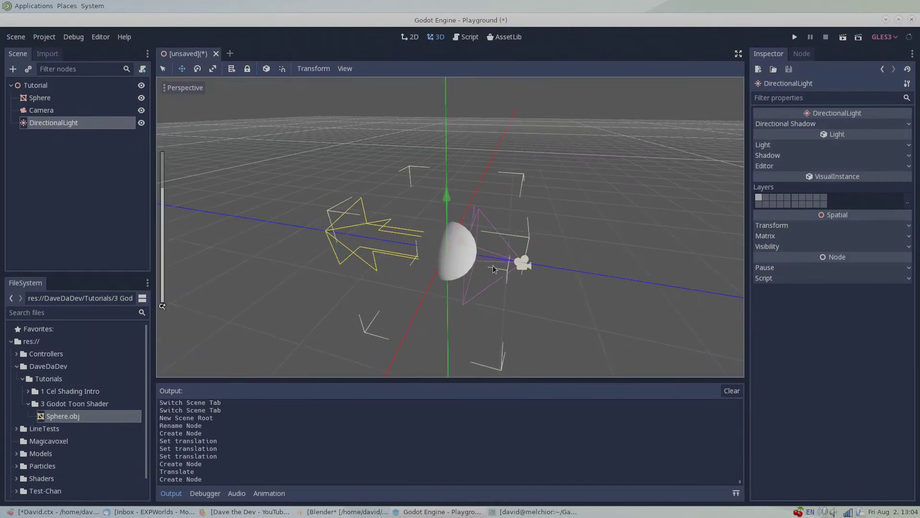
left_click_drag(506, 263, 617, 291)
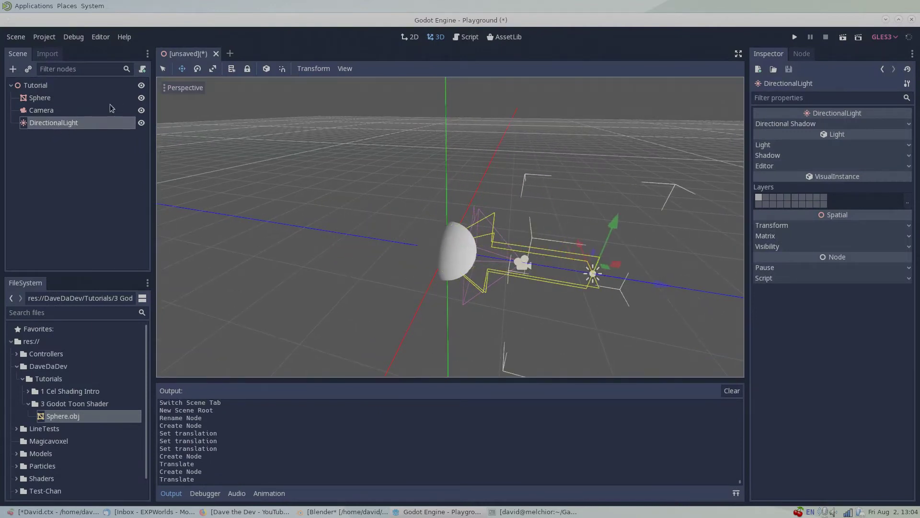
Set the DirectionalLight's Translation to 3, 3, 3
left_click(793, 226)
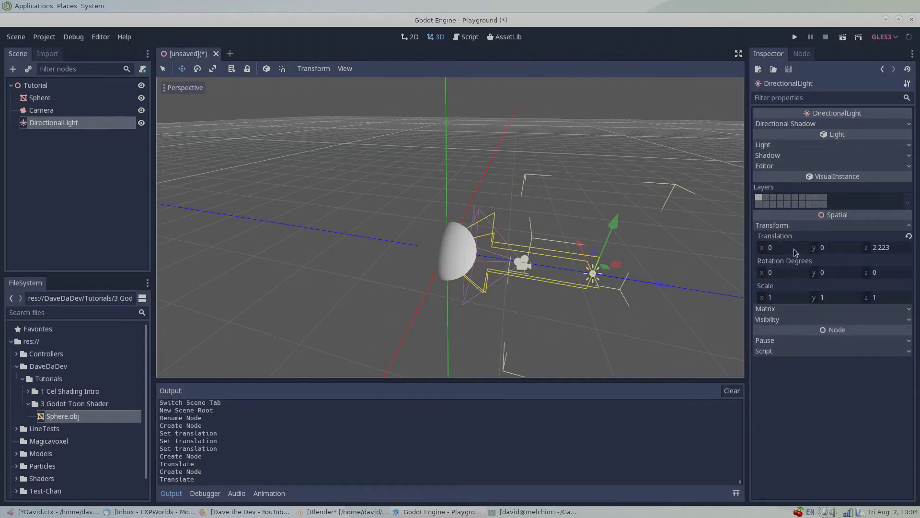
left_click(788, 250)
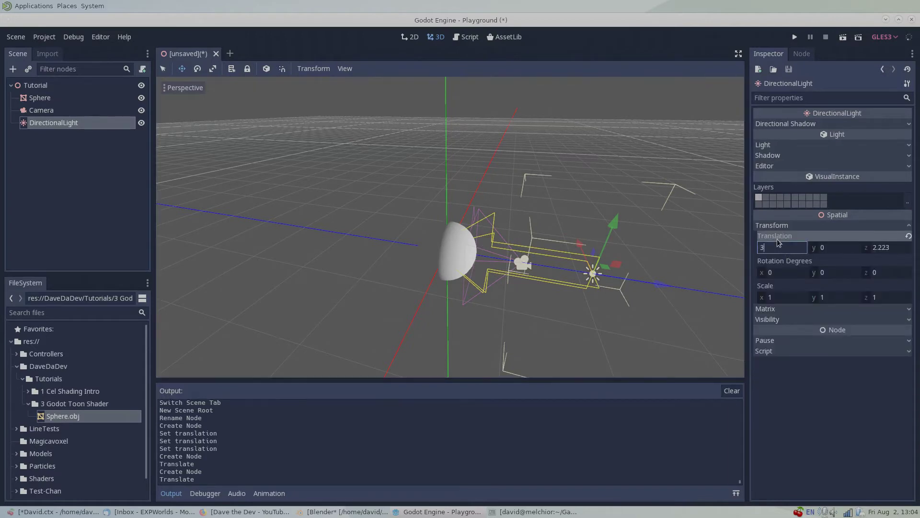
type("3")
key("Tab")
type("3")
key("Tab")
type("3")
key("Return")
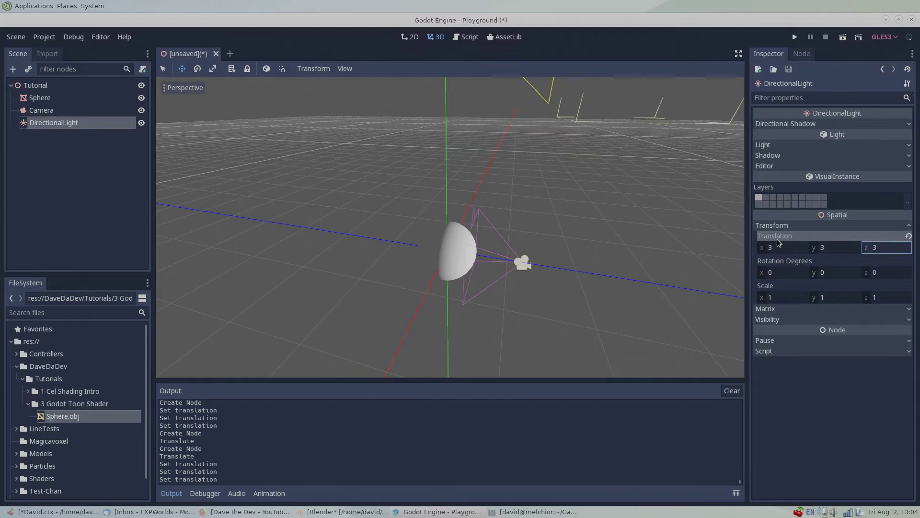
scroll(597, 192, "down", 3)
middle_click_drag(597, 192, 623, 200)
Set the DirectionalLight's Rotation Degrees to -45, 45, 0 and check the angle
left_click(793, 273)
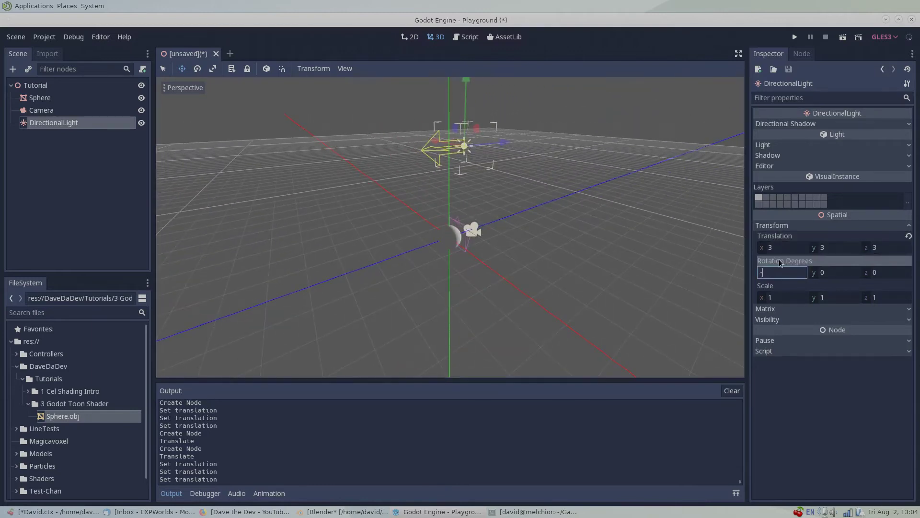
type("-45")
key("Tab")
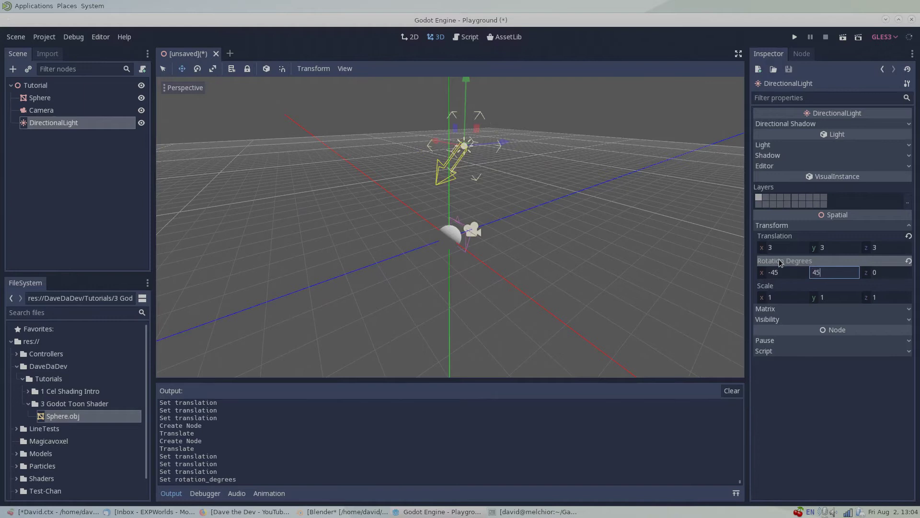
key("Return")
middle_click_drag(575, 258, 498, 257)
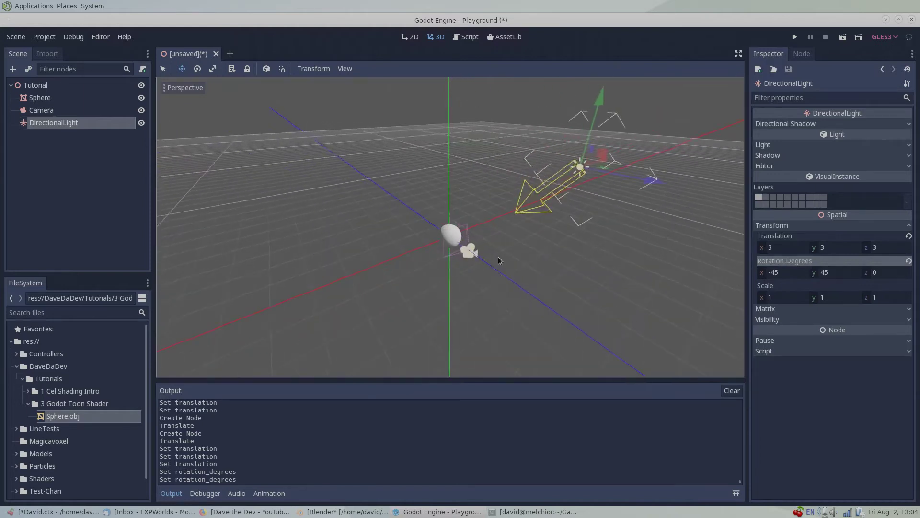
scroll(506, 258, "up", 3)
Decline the save-before-running prompt and save the scene as Tutorial.tscn
key("F6")
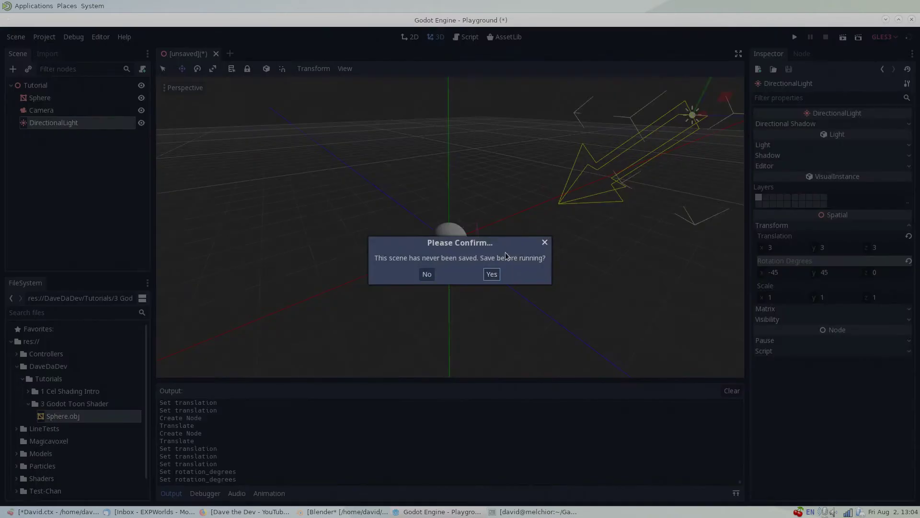
left_click(427, 276)
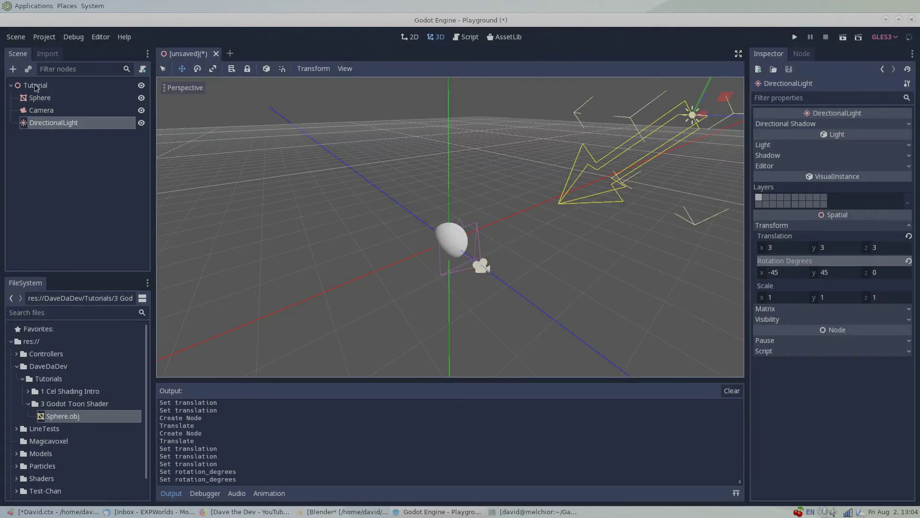
left_click(19, 37)
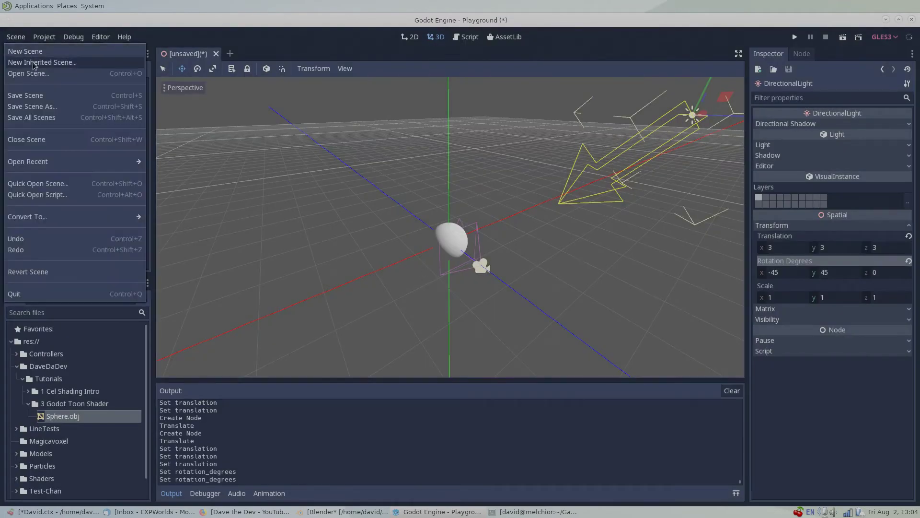
left_click(37, 107)
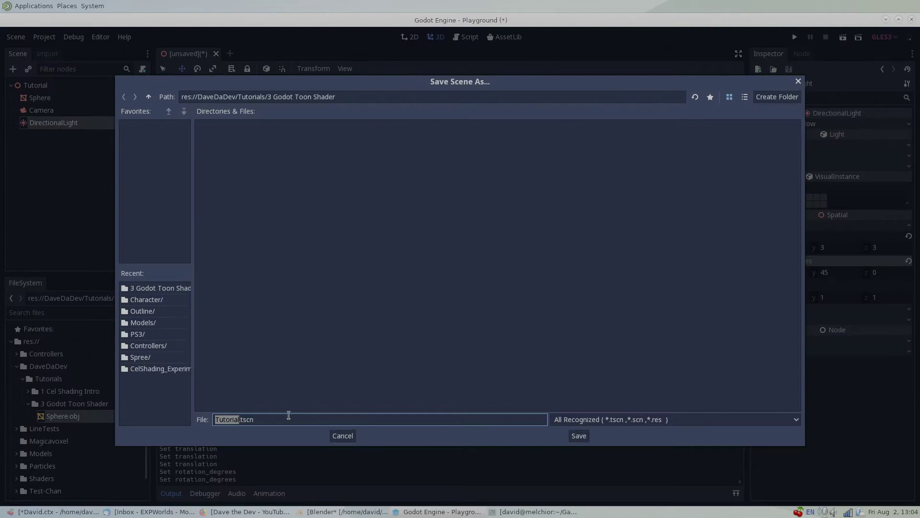
left_click(579, 435)
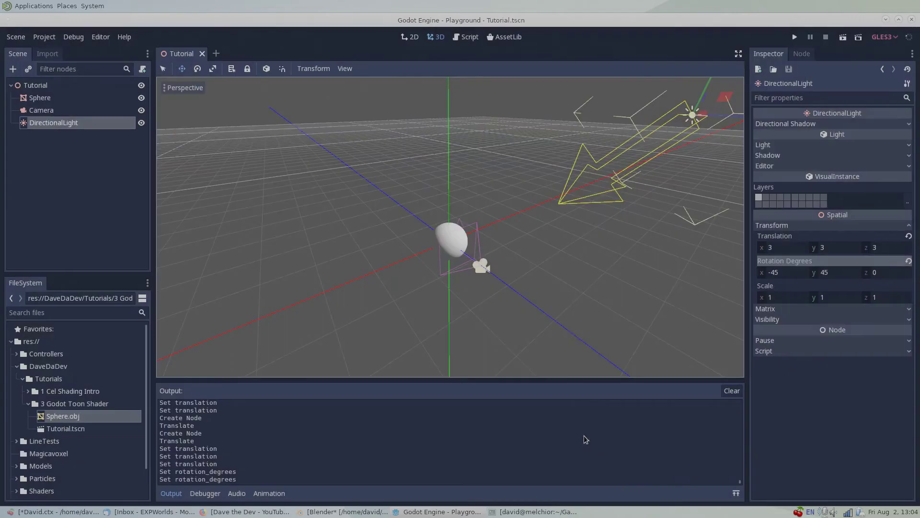
Run the scene with the editor on the left half and the game window on the right
key("F6")
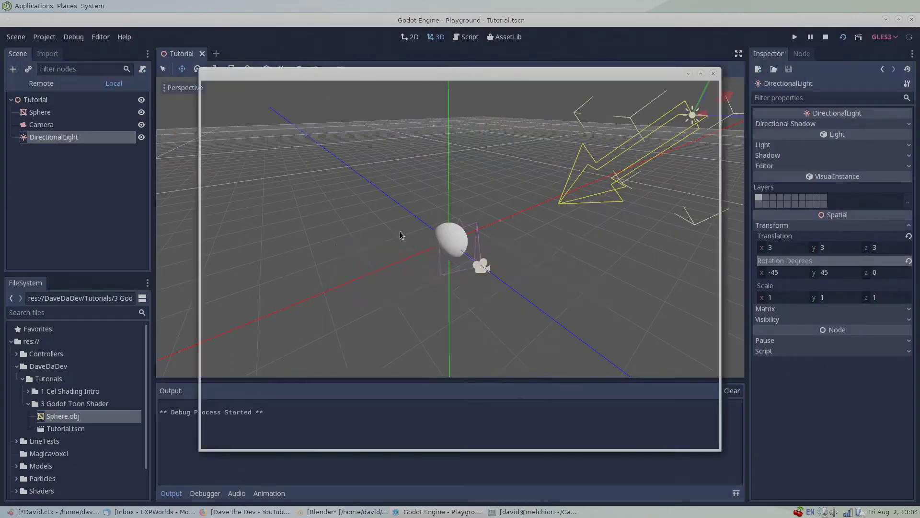
double_click(539, 21)
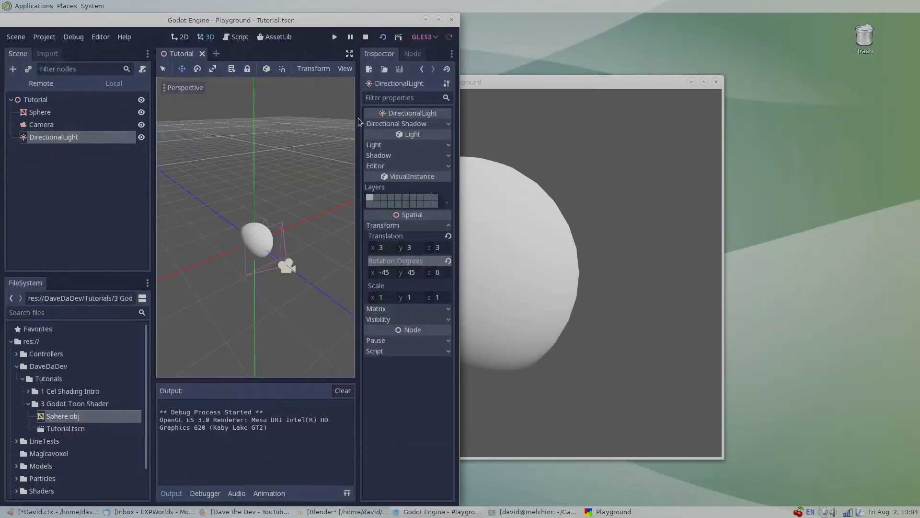
left_click_drag(487, 83, 913, 139)
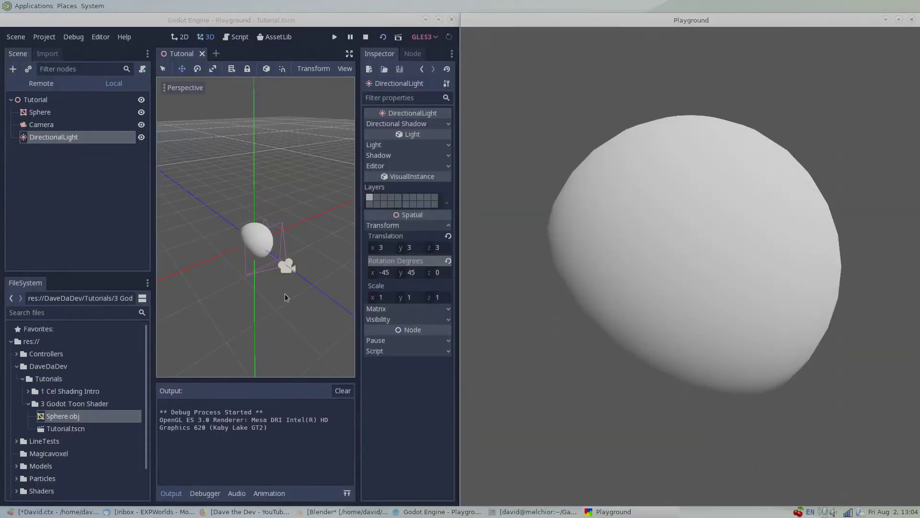
Put a New SpatialMaterial in the Sphere's material slot 0 and open it for editing
left_click(41, 113)
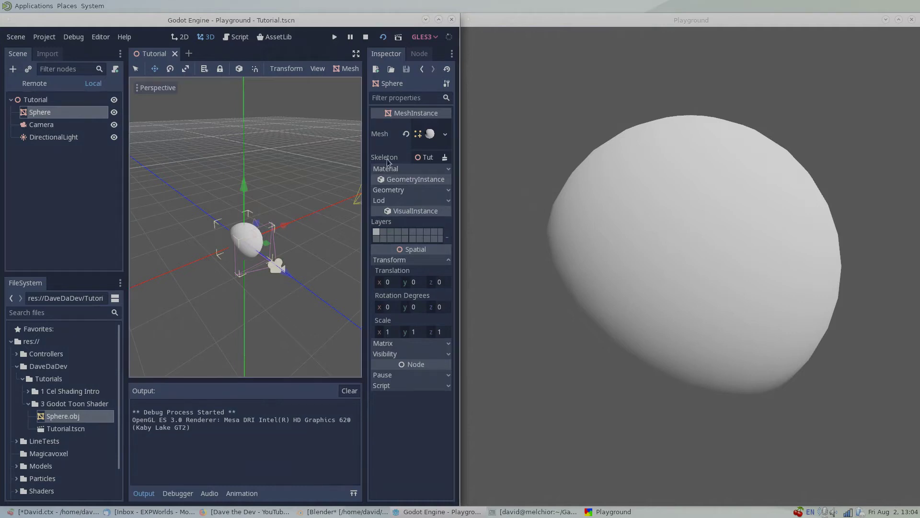
left_click(405, 169)
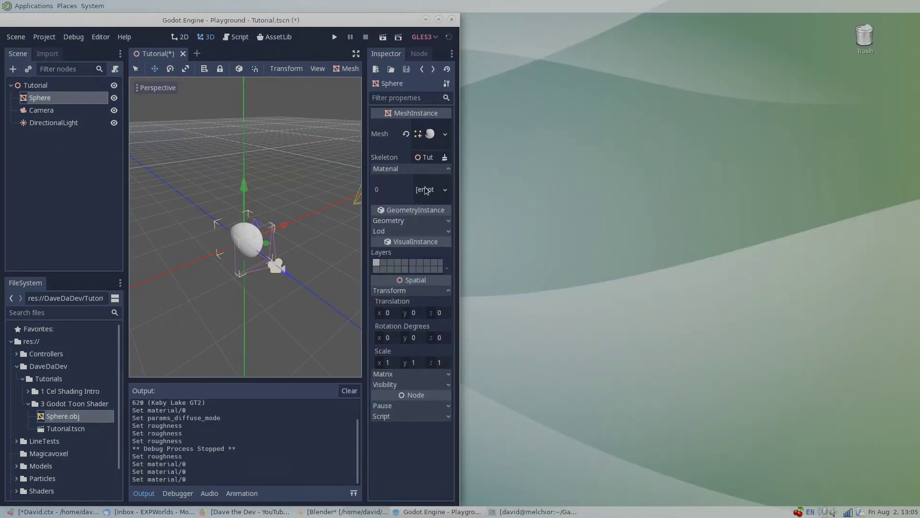
left_click(430, 190)
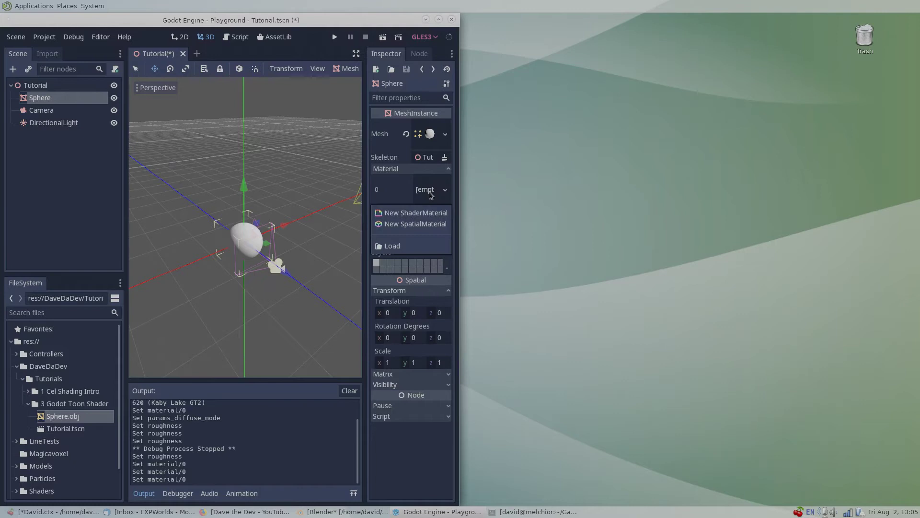
left_click(425, 226)
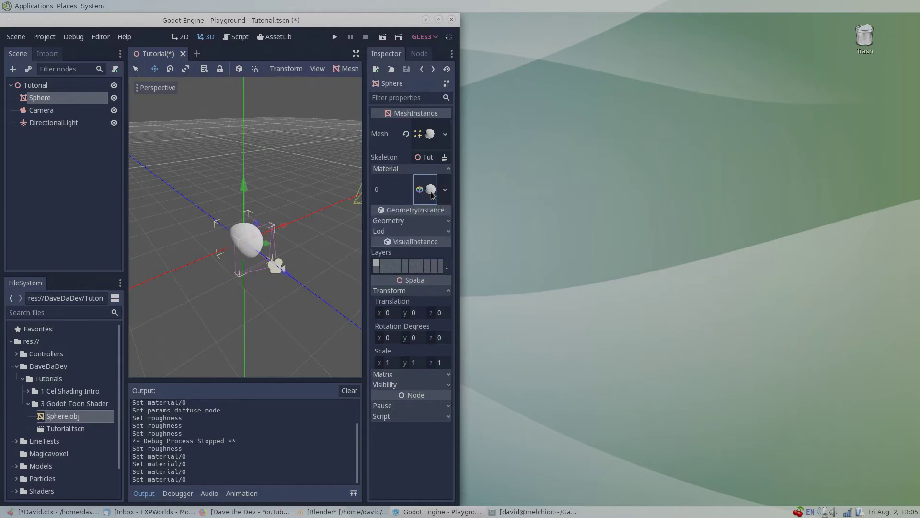
left_click(430, 190)
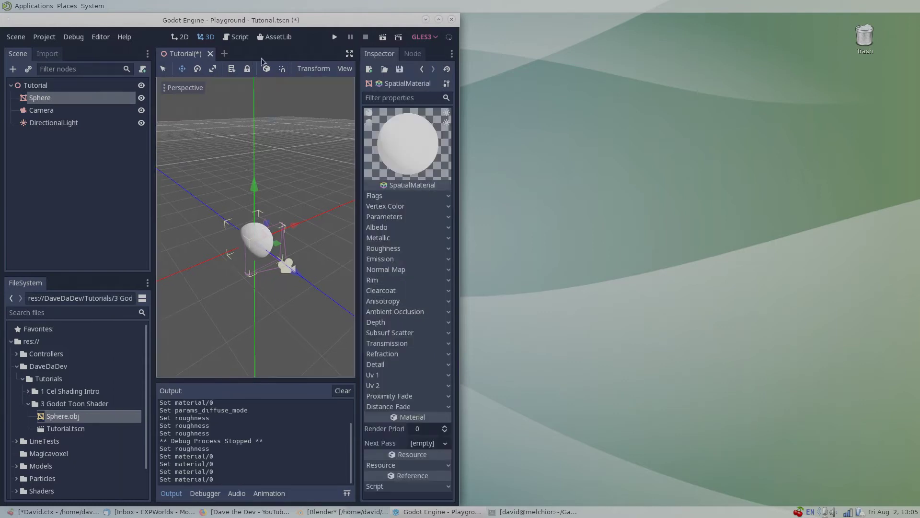
Rerun the scene with the game window on the right and set Diffuse Mode to Toon
key("F6")
left_click_drag(535, 102, 919, 144, "alt")
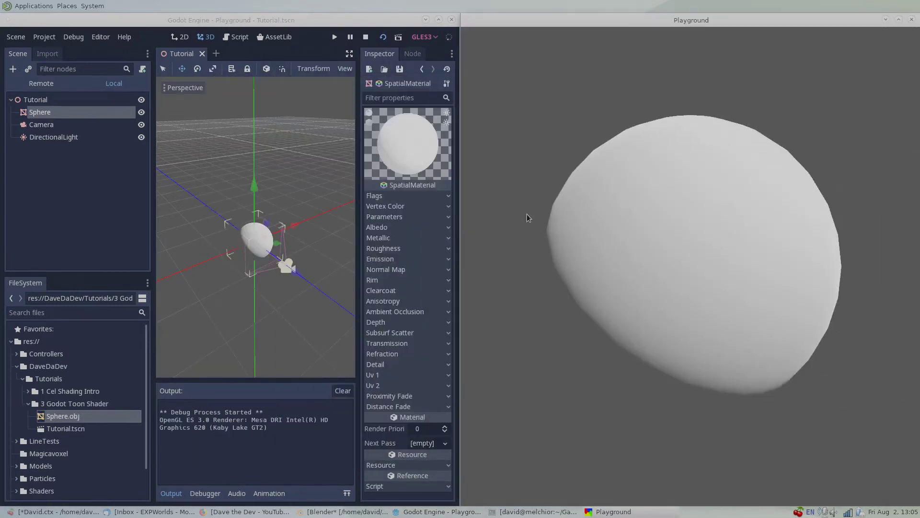
left_click(392, 216)
left_click(431, 230)
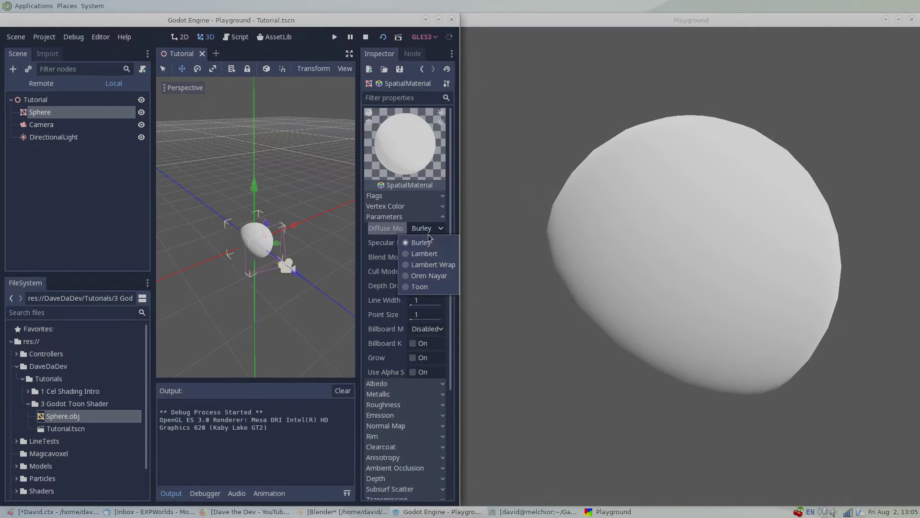
left_click(419, 287)
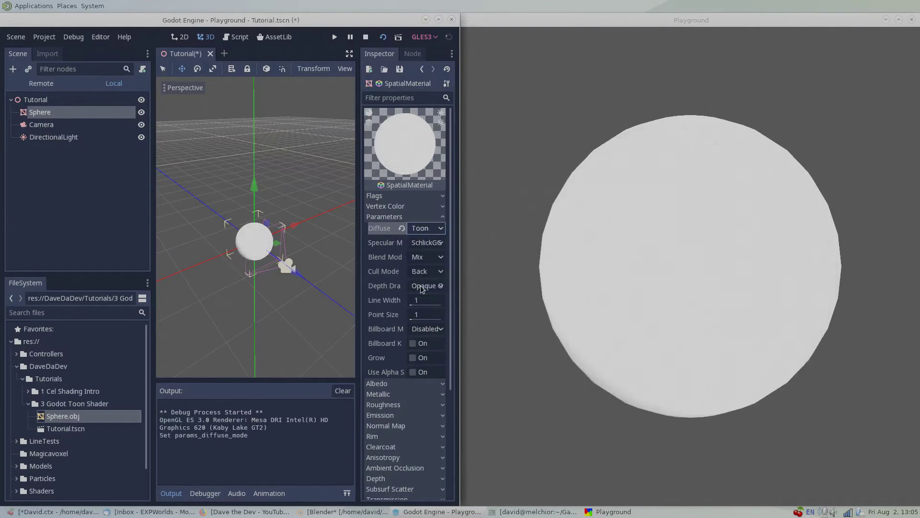
Set the material's Albedo Color to light blue, R 58, G 163, B 214
left_click(400, 217)
left_click(394, 228)
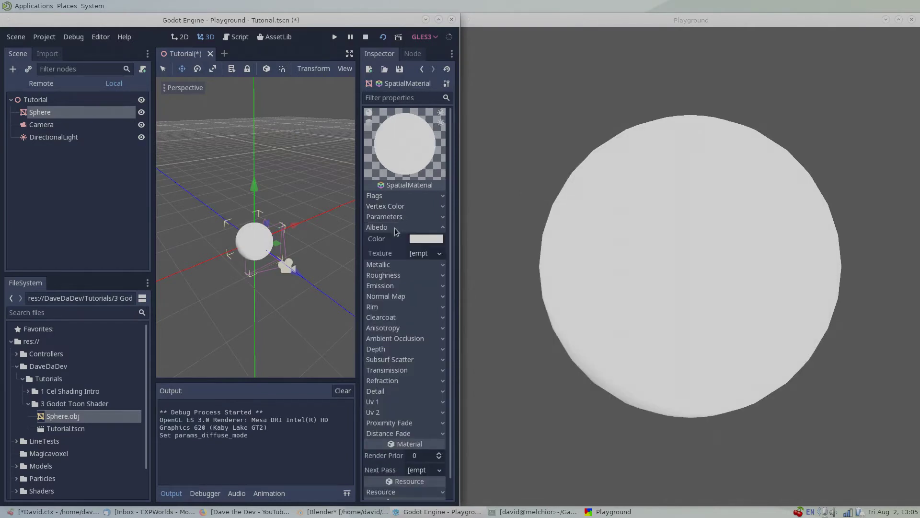
left_click(426, 240)
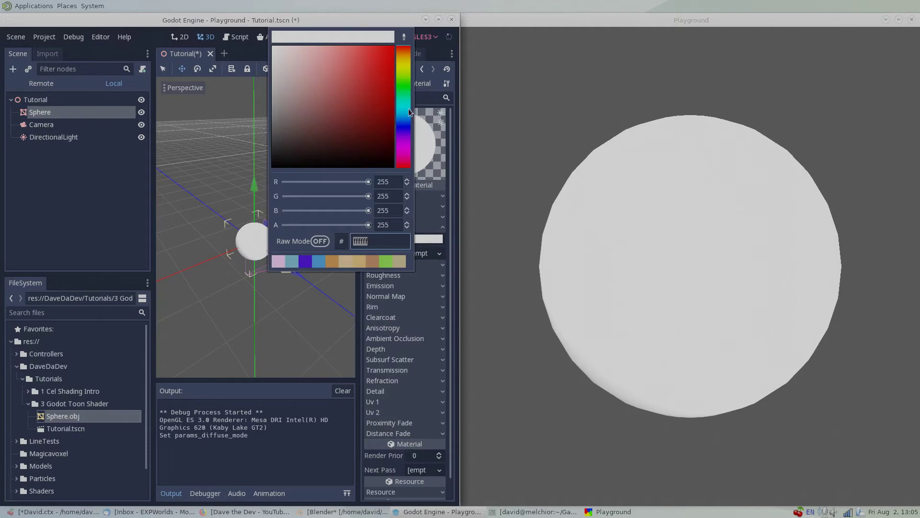
left_click_drag(409, 112, 403, 113)
left_click_drag(357, 61, 360, 65)
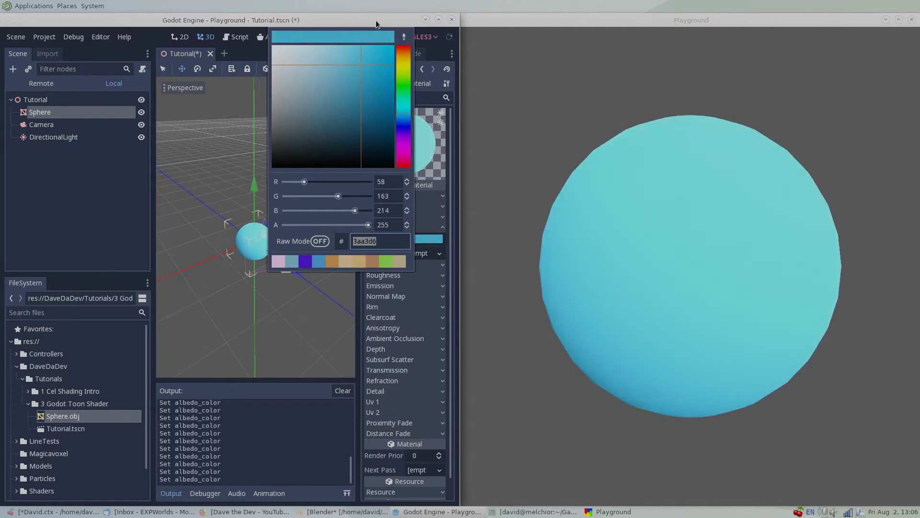
left_click(209, 157)
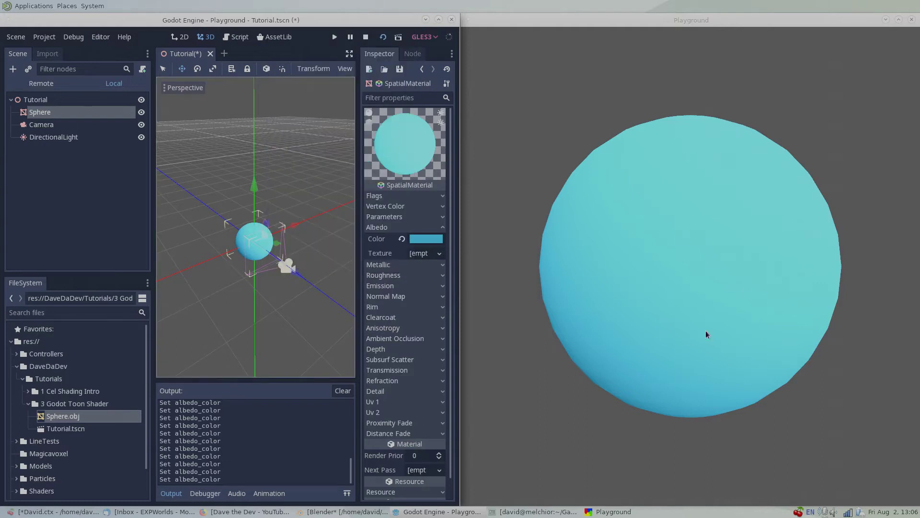
Drag the material's Roughness down to about 0.04
left_click(389, 228)
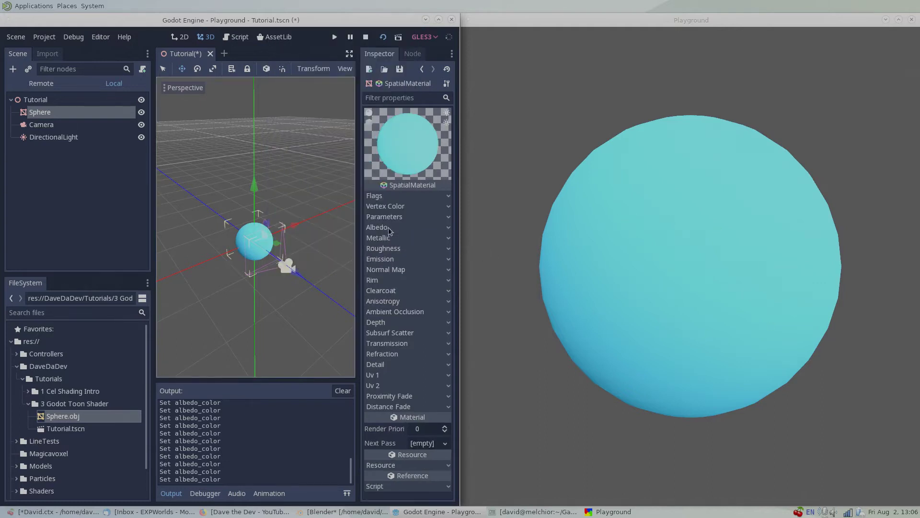
left_click(393, 249)
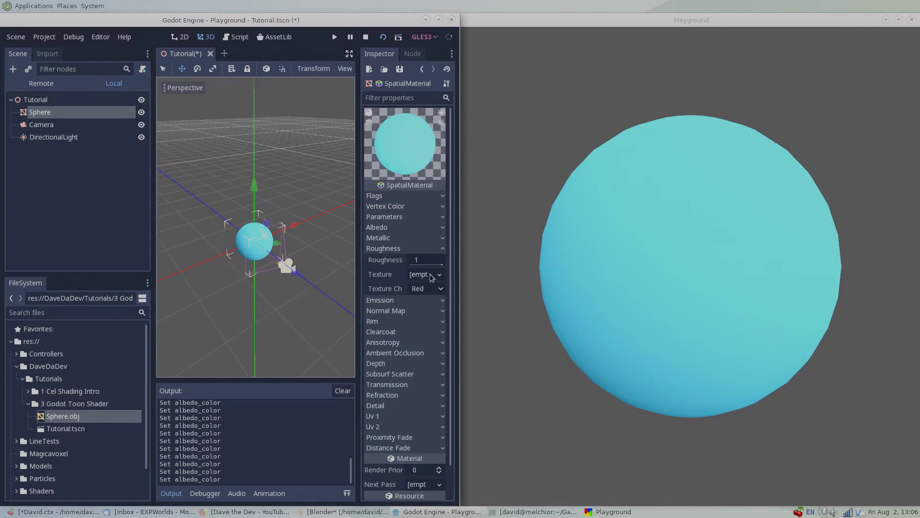
mouse_move(441, 267)
left_mouse_down()
mouse_move(412, 274)
mouse_move(423, 266)
mouse_move(413, 266)
left_mouse_up()
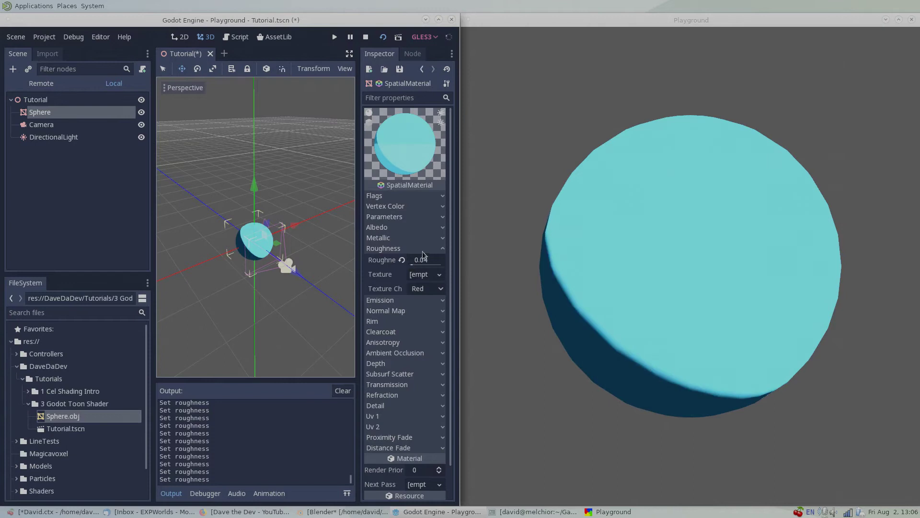
left_click(423, 251)
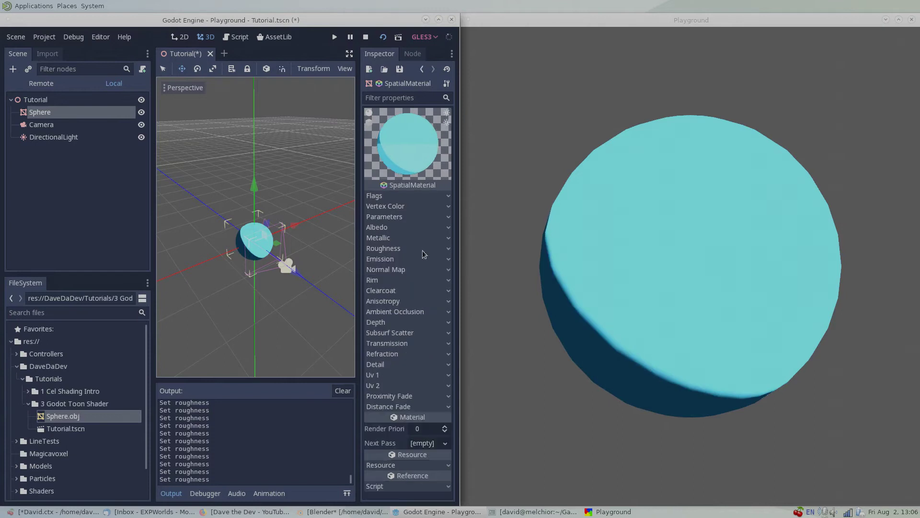
left_click(402, 217)
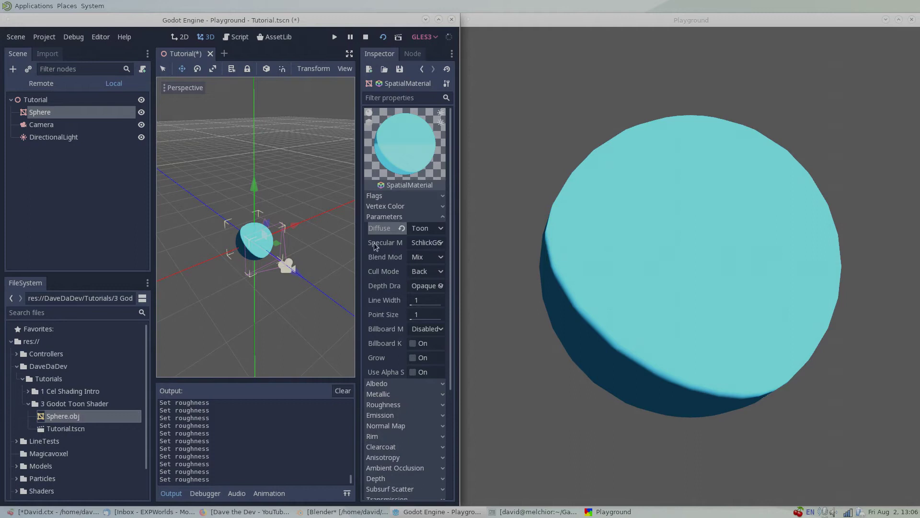
Set the material's Specular Mode to Toon
left_click(429, 243)
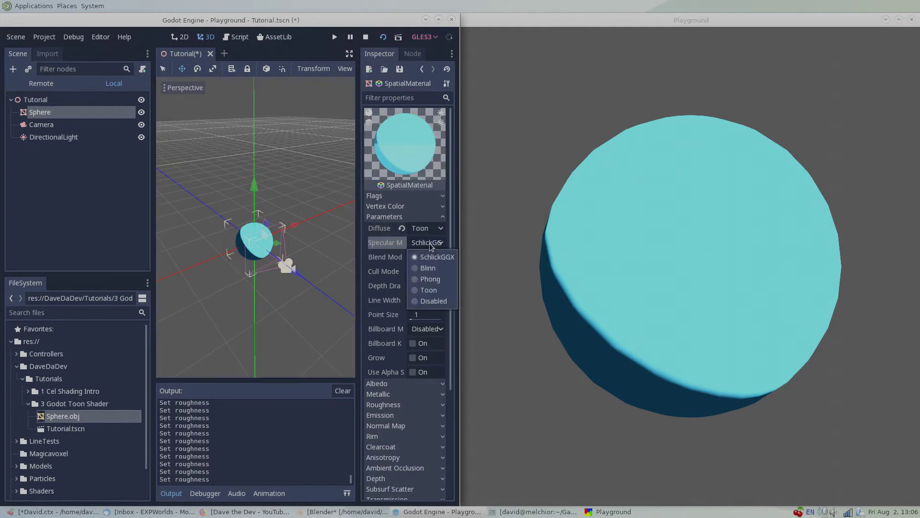
left_click(430, 291)
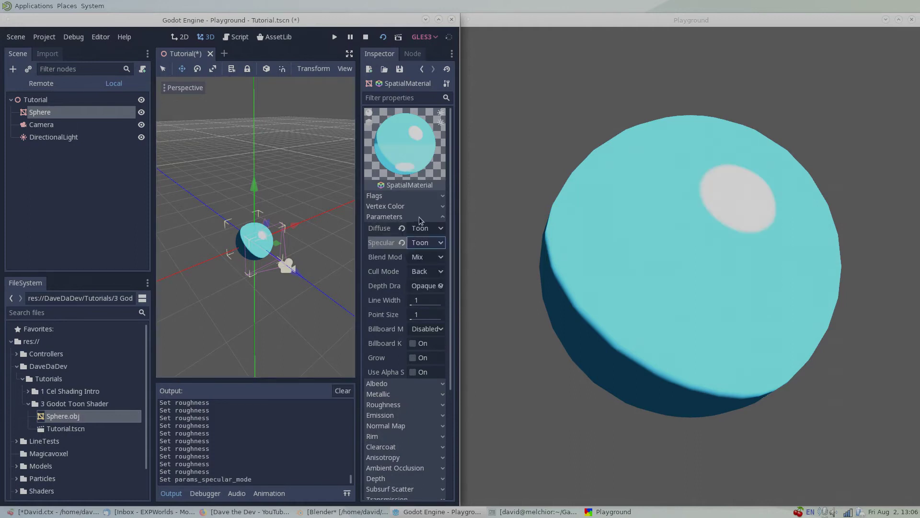
left_click(420, 219)
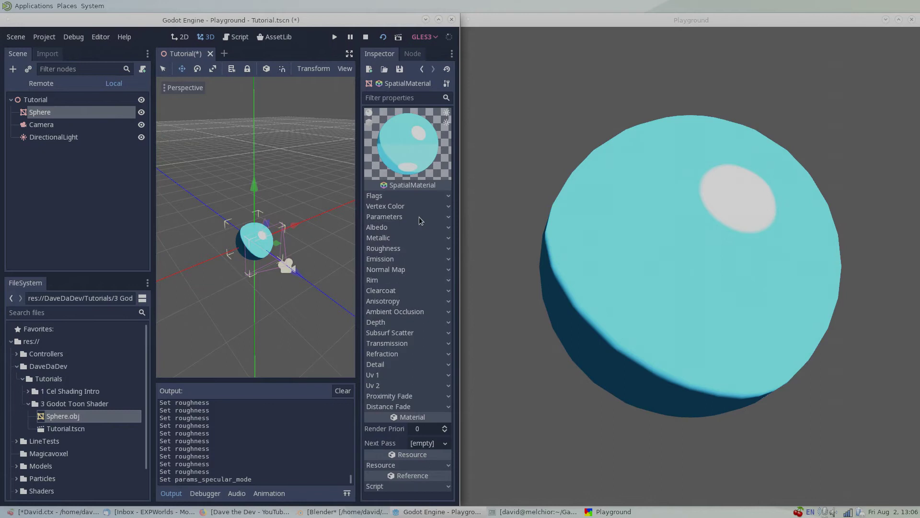
Set the material's Roughness to 0.02 for a small, crisp highlight
left_click(400, 248)
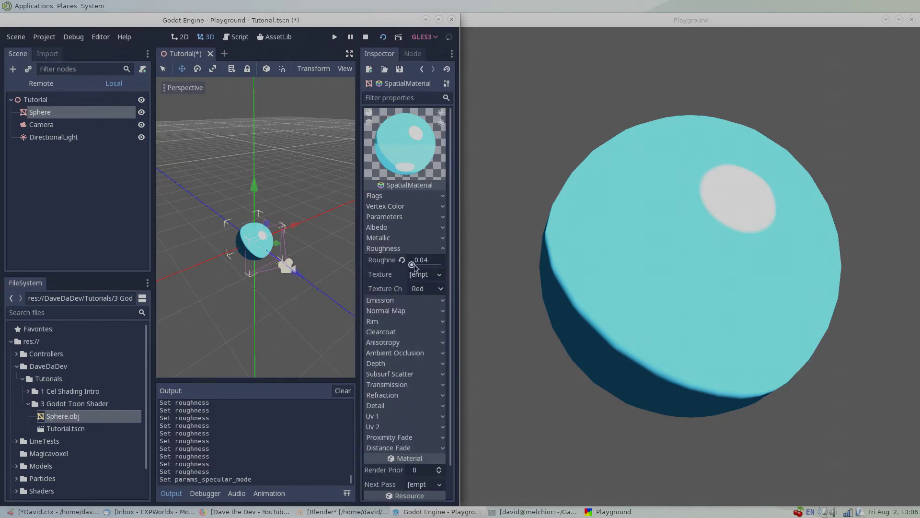
mouse_move(414, 264)
left_mouse_down()
mouse_move(423, 271)
mouse_move(413, 271)
left_mouse_up()
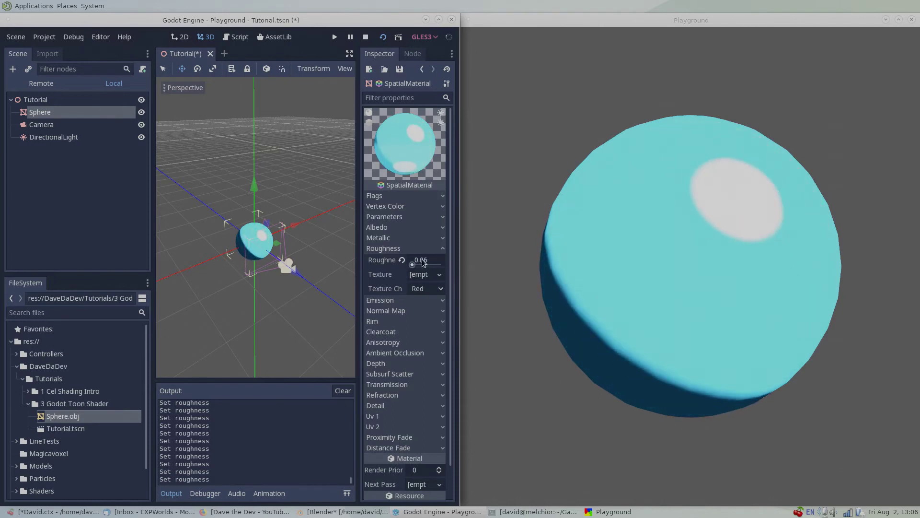
left_click(417, 259)
type("0.02")
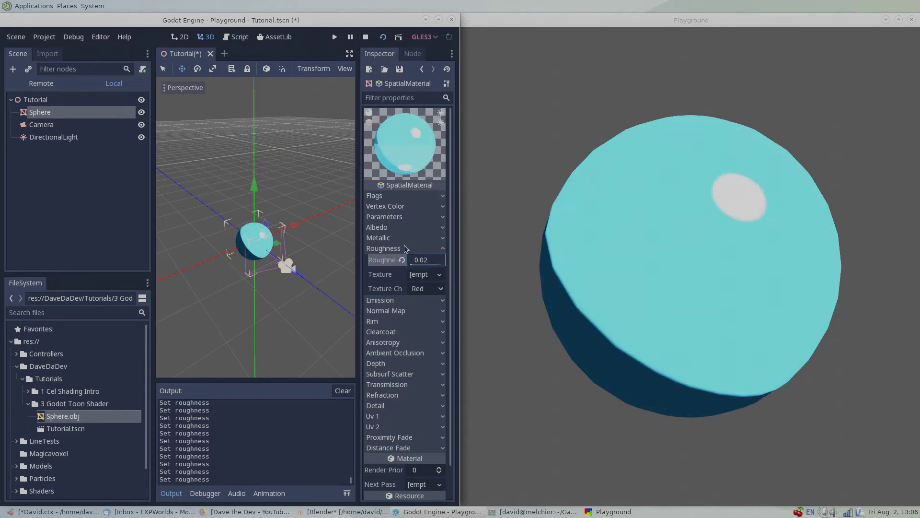
left_click(398, 248)
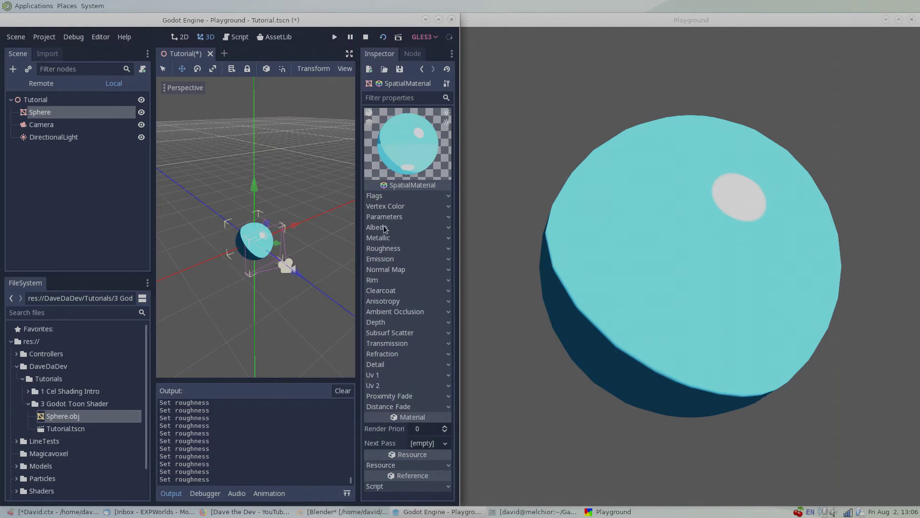
Try lower Specular values, then set the material's Specular back to 0.5
left_click(389, 239)
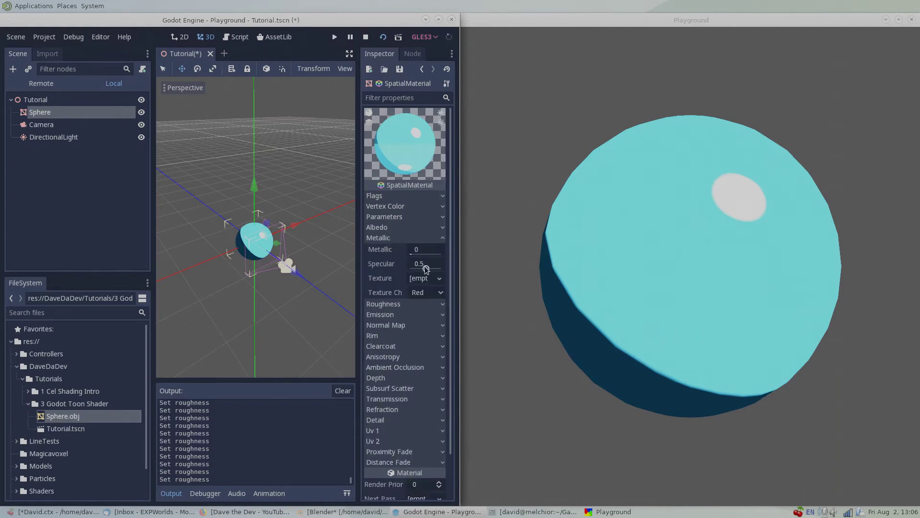
mouse_move(425, 268)
left_mouse_down()
mouse_move(411, 268)
mouse_move(420, 279)
left_mouse_up()
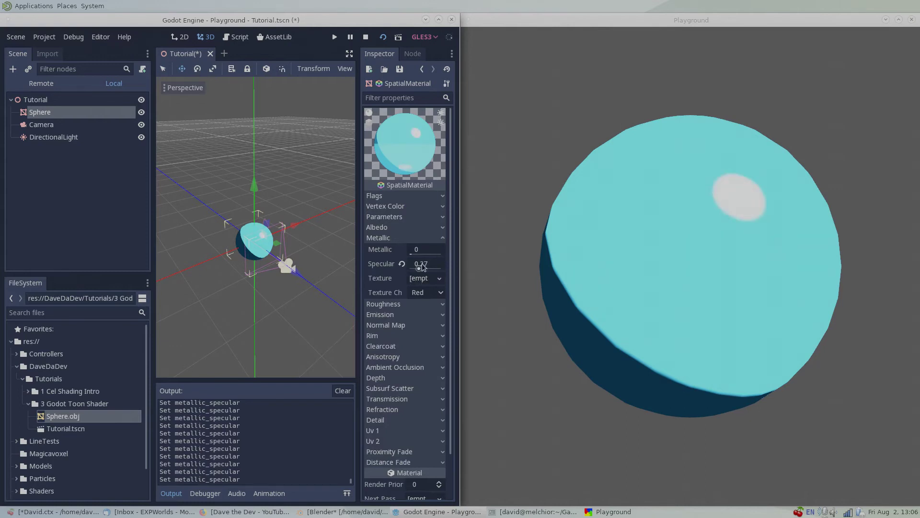
left_click(423, 265)
type("0.5")
key("Return")
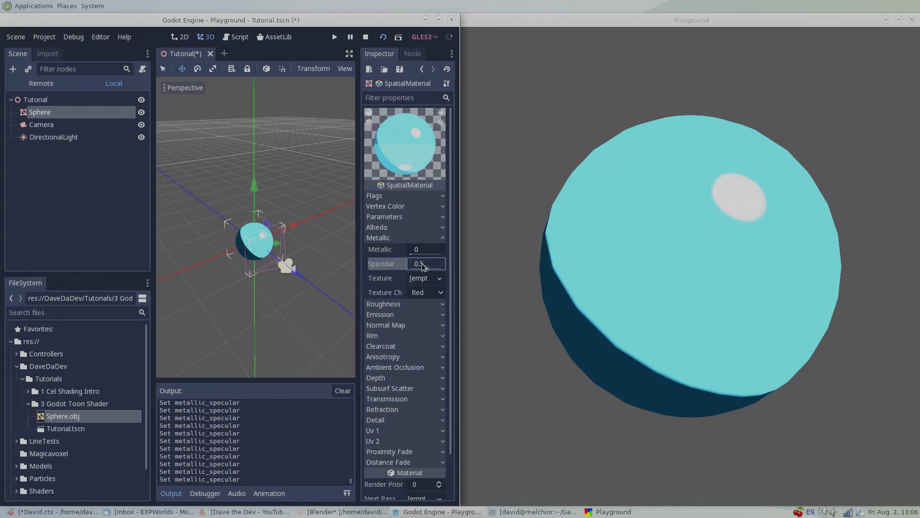
left_click(410, 238)
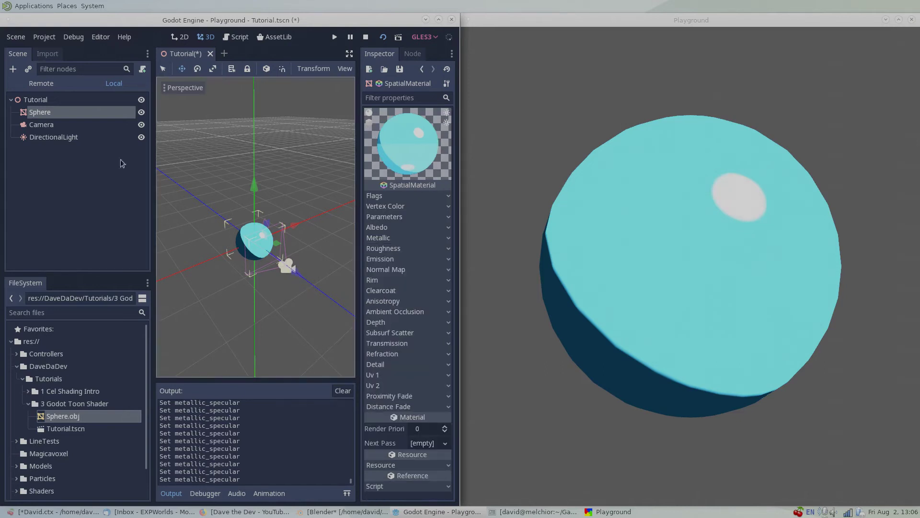
Preview reddish tints on the DirectionalLight colour, then leave it pure white (255, 255, 255)
left_click(51, 137)
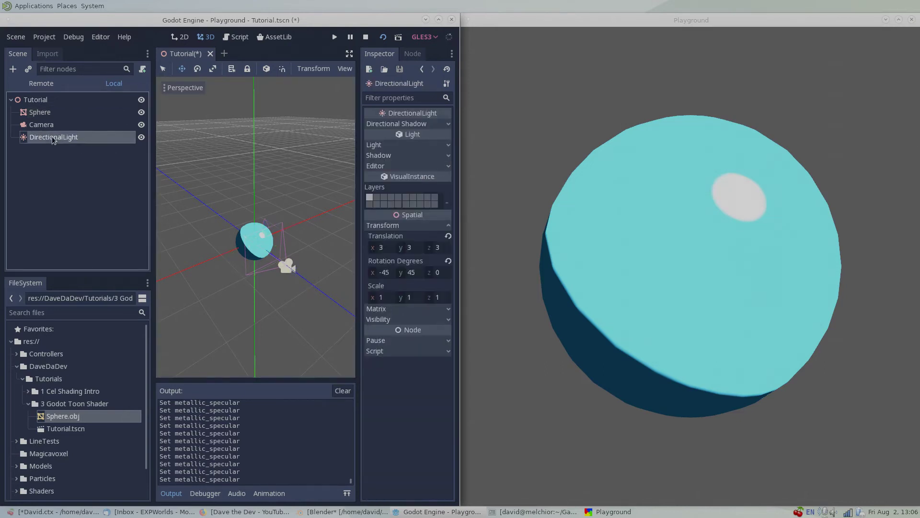
left_click(395, 144)
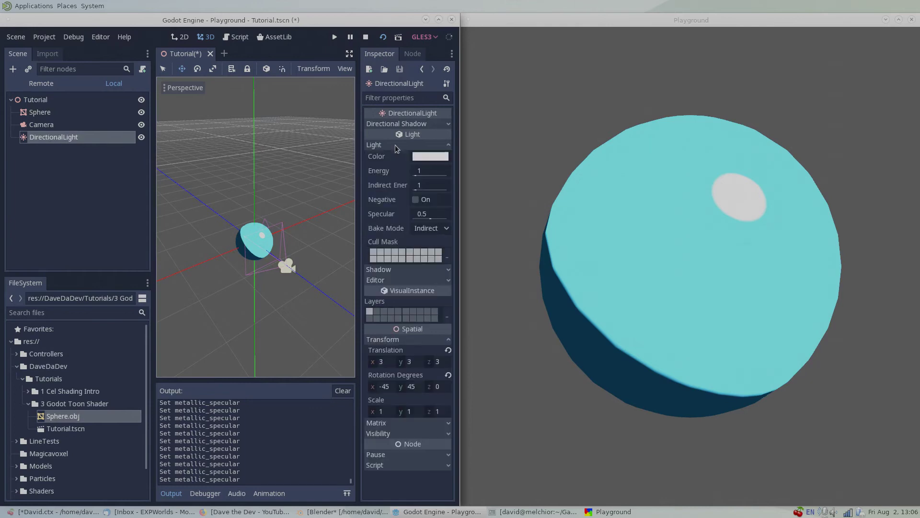
left_click(430, 155)
mouse_move(367, 123)
left_mouse_down()
mouse_move(359, 86)
mouse_move(375, 72)
mouse_move(339, 50)
mouse_move(321, 96)
left_mouse_up()
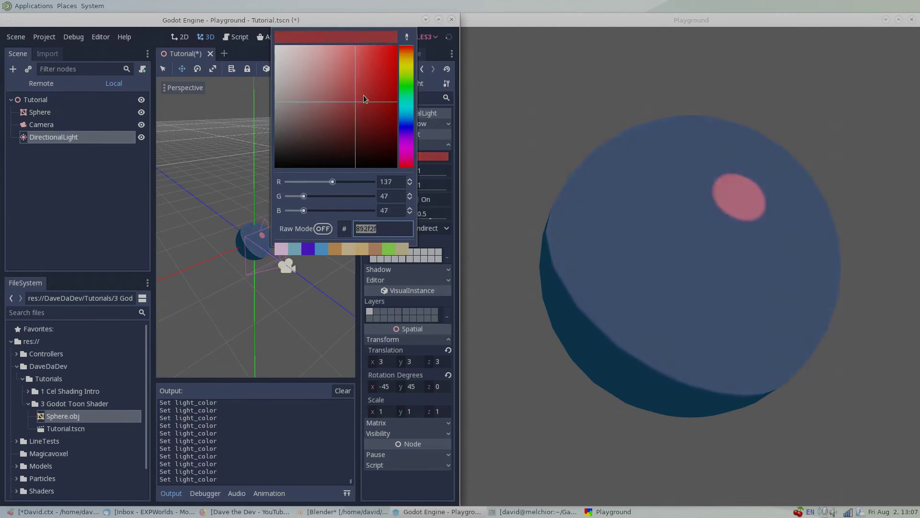
left_click_drag(363, 95, 272, 44)
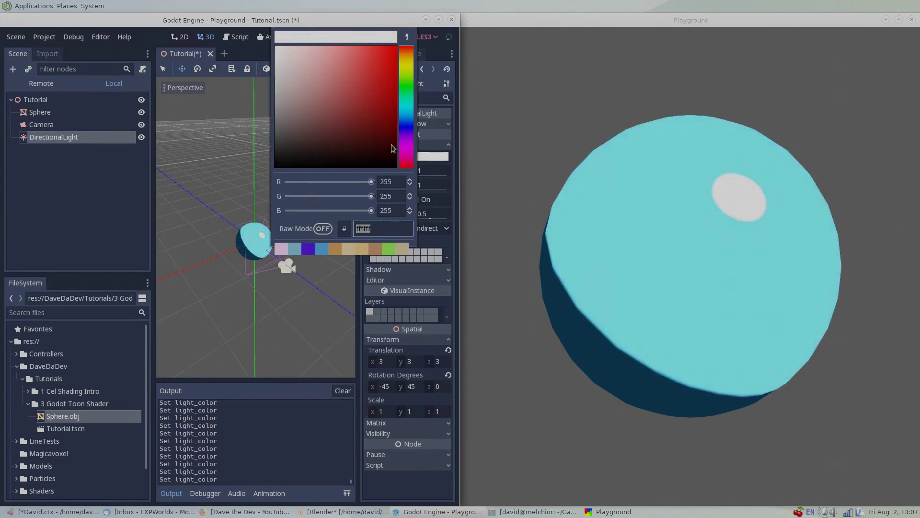
key("Escape")
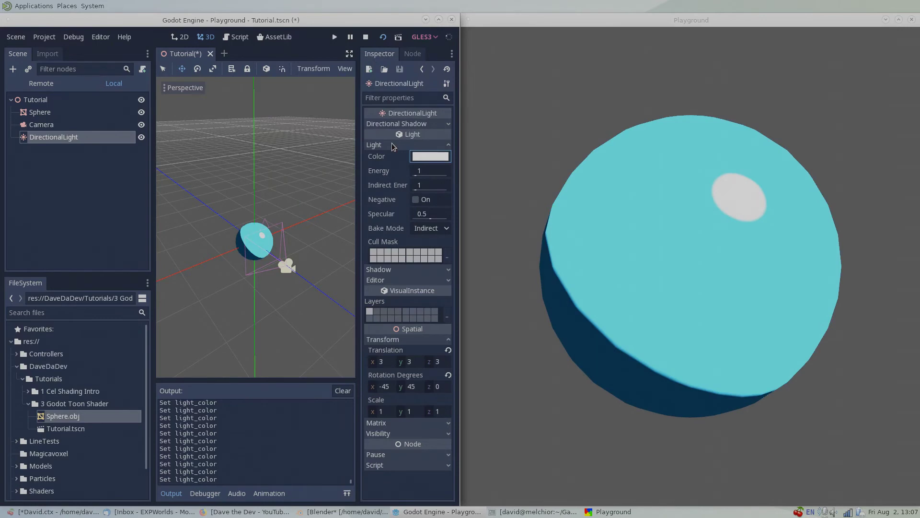